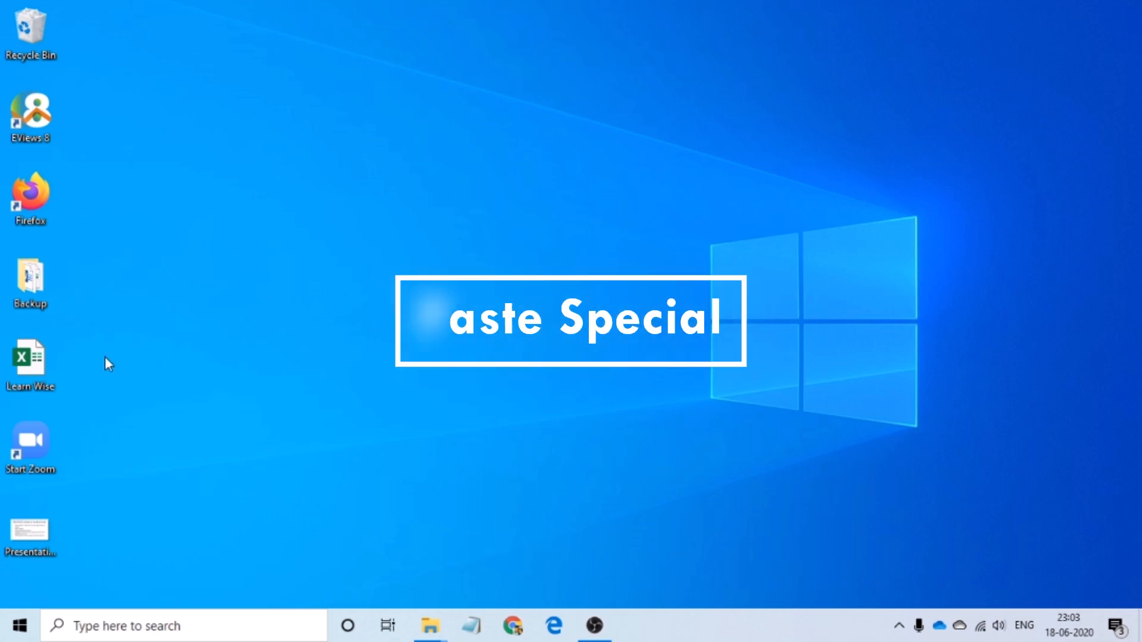
- Open the Learn Wise workbook from the desktop and enter 0.21 in cell A1 of the Excel sheet
click(51, 377)
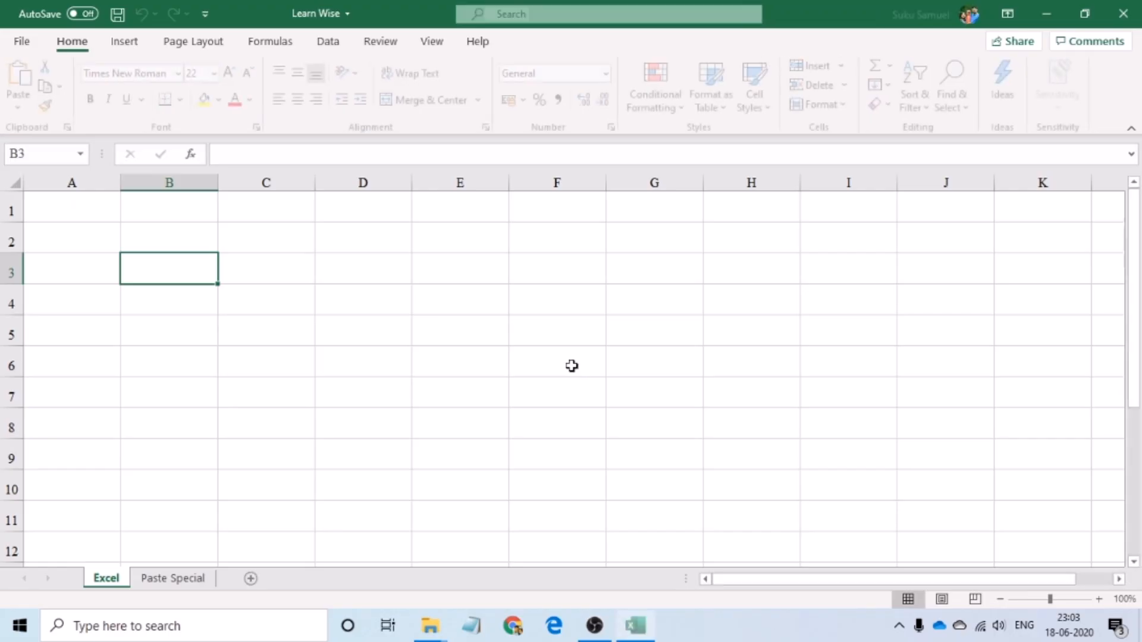
click(91, 216)
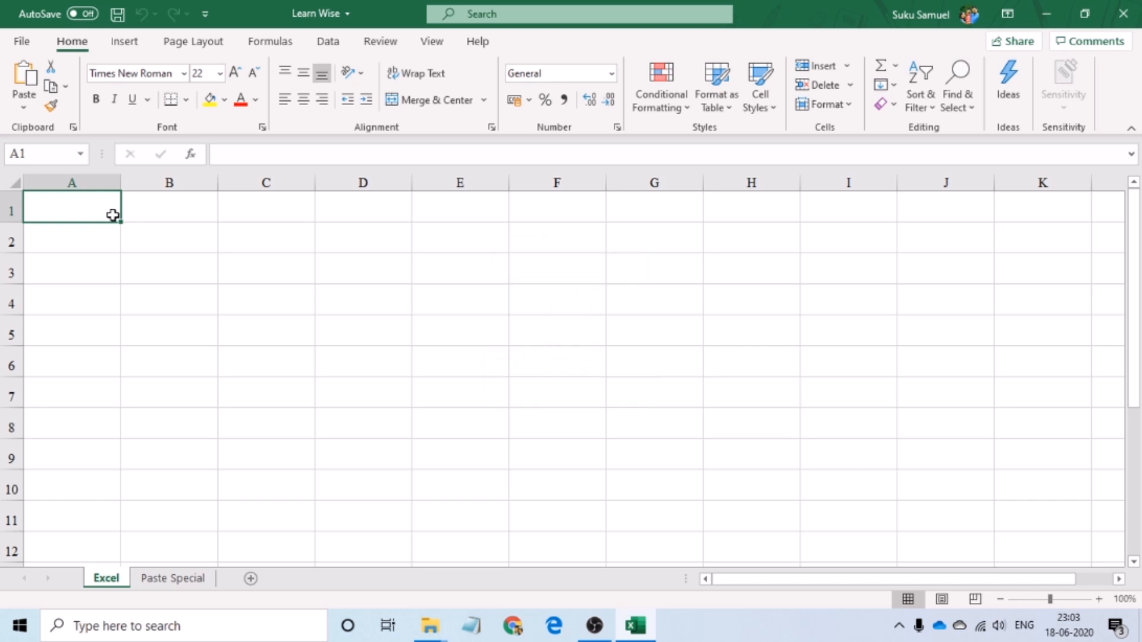
text(0)
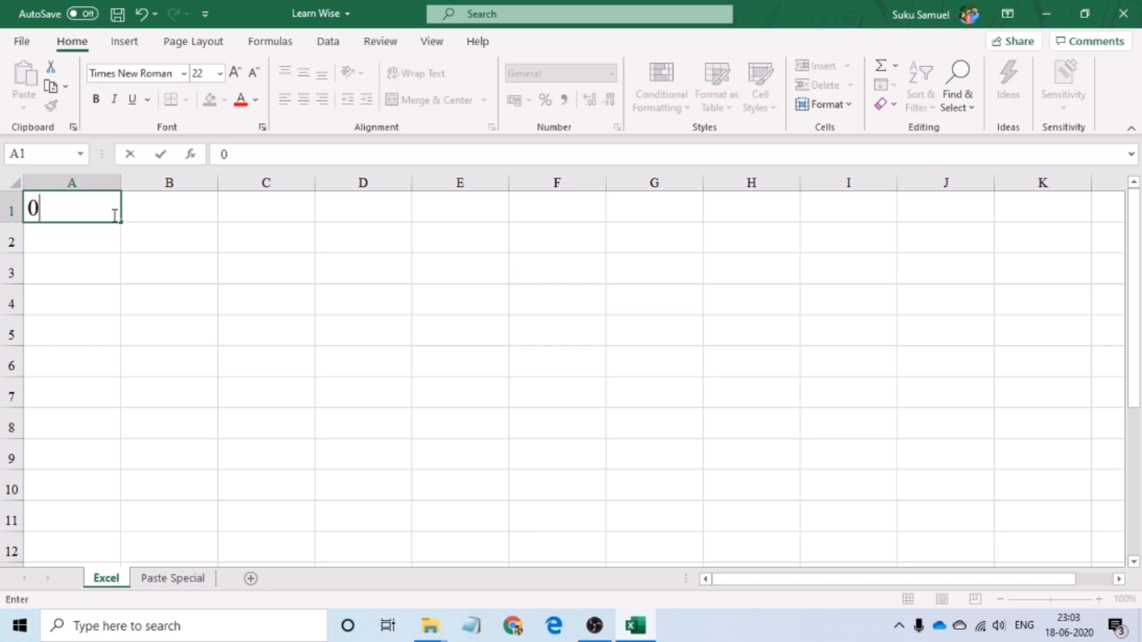
text(.21)
key(Return)
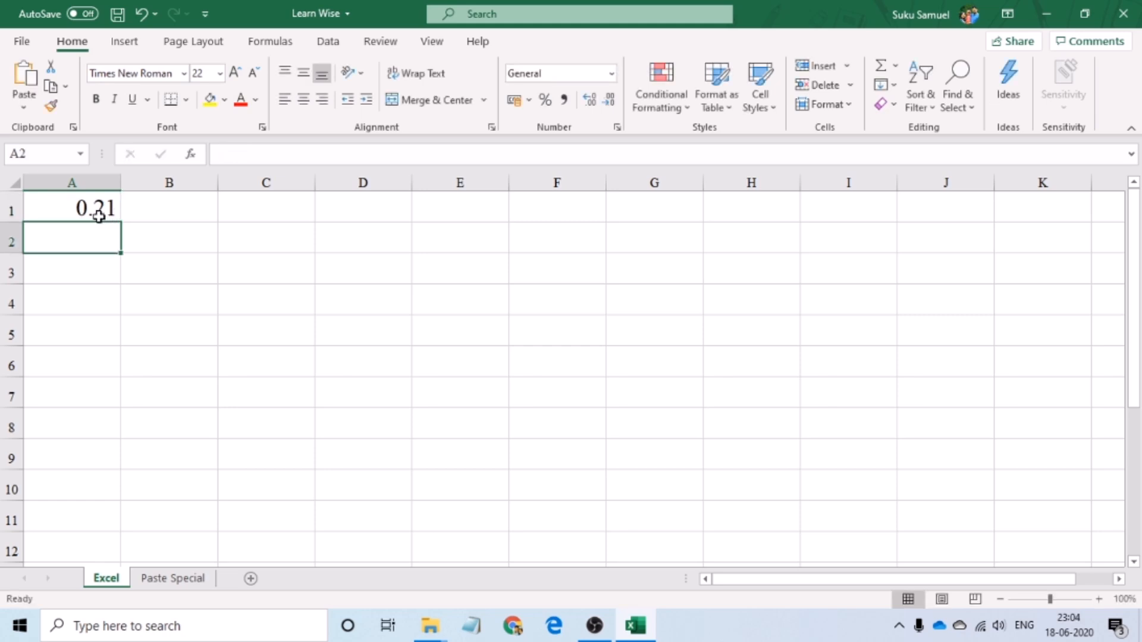
- Format cell A1 with the Time category, using the *13:30:55 type
click(61, 210)
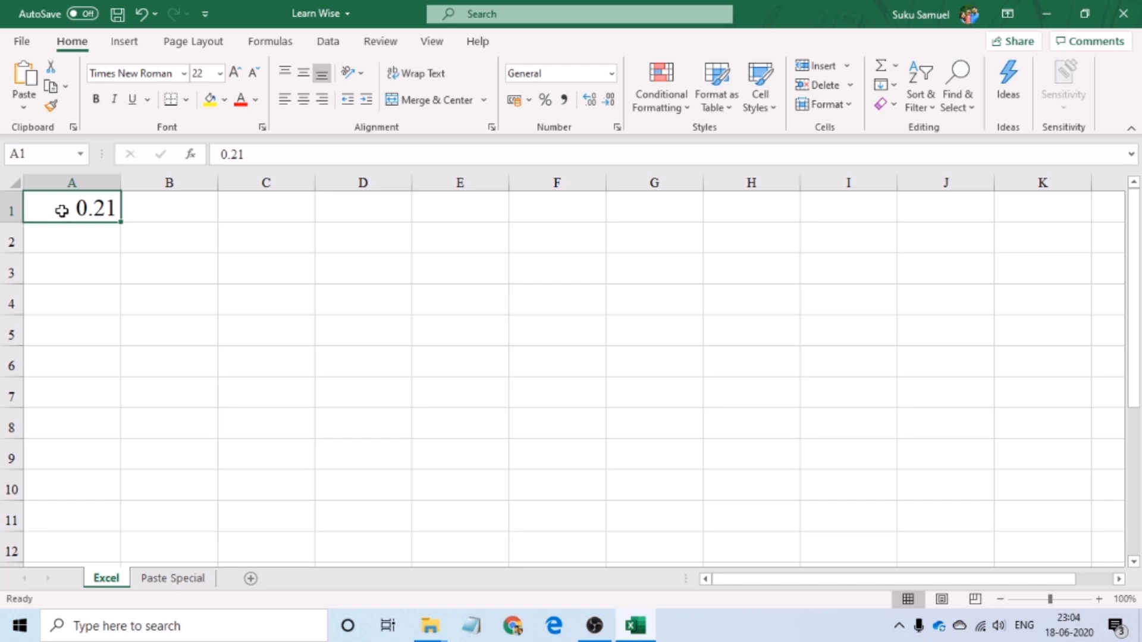
right_click(63, 213)
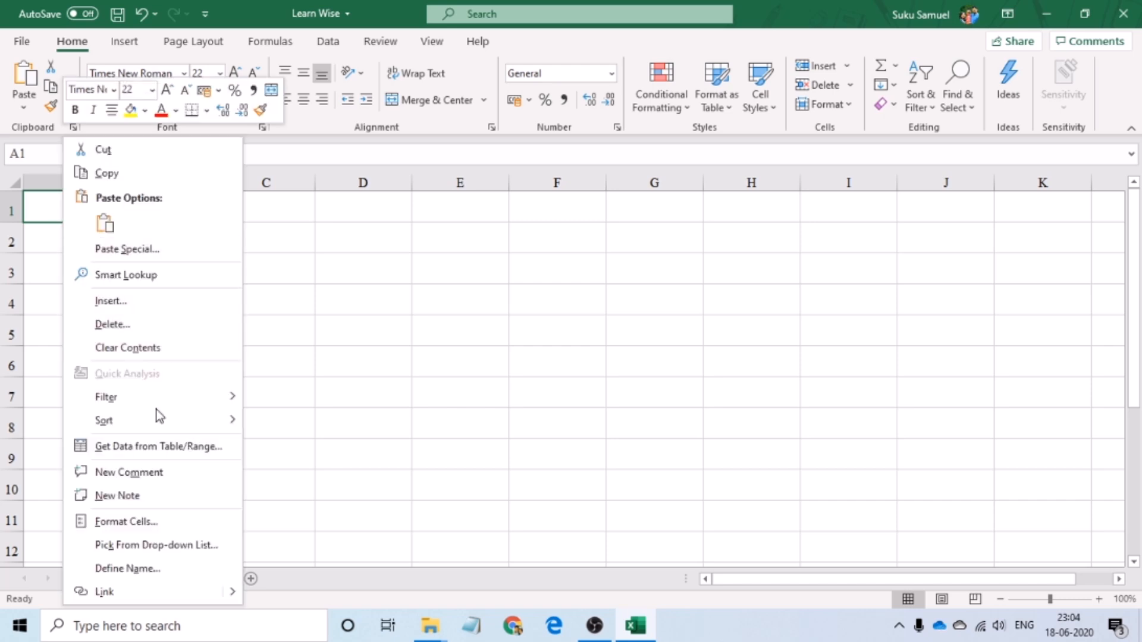
click(177, 523)
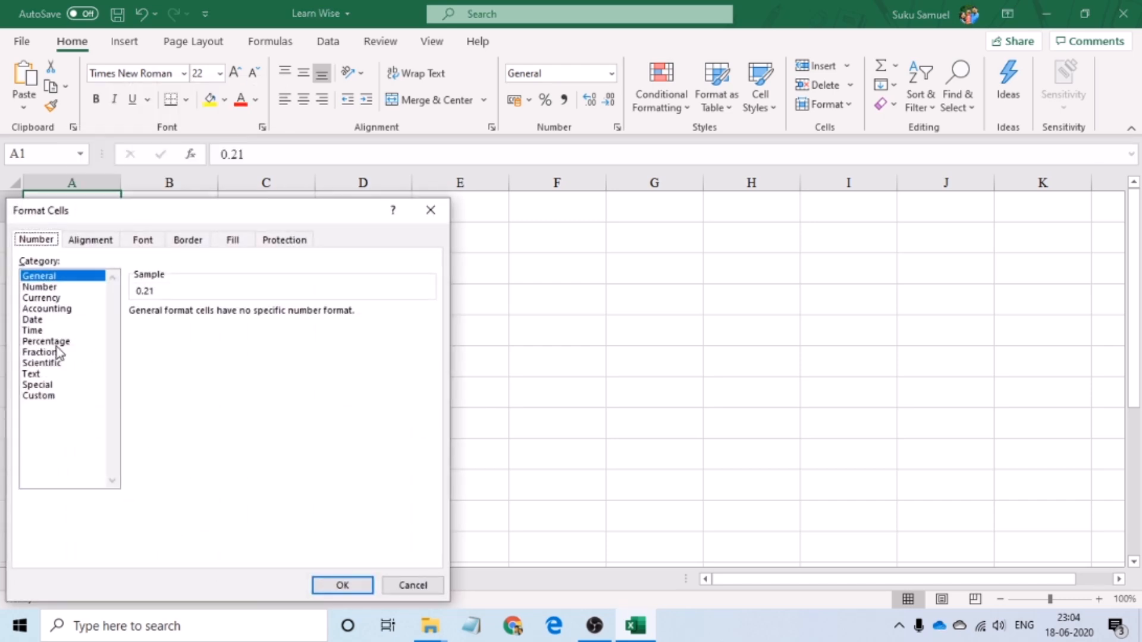
click(49, 331)
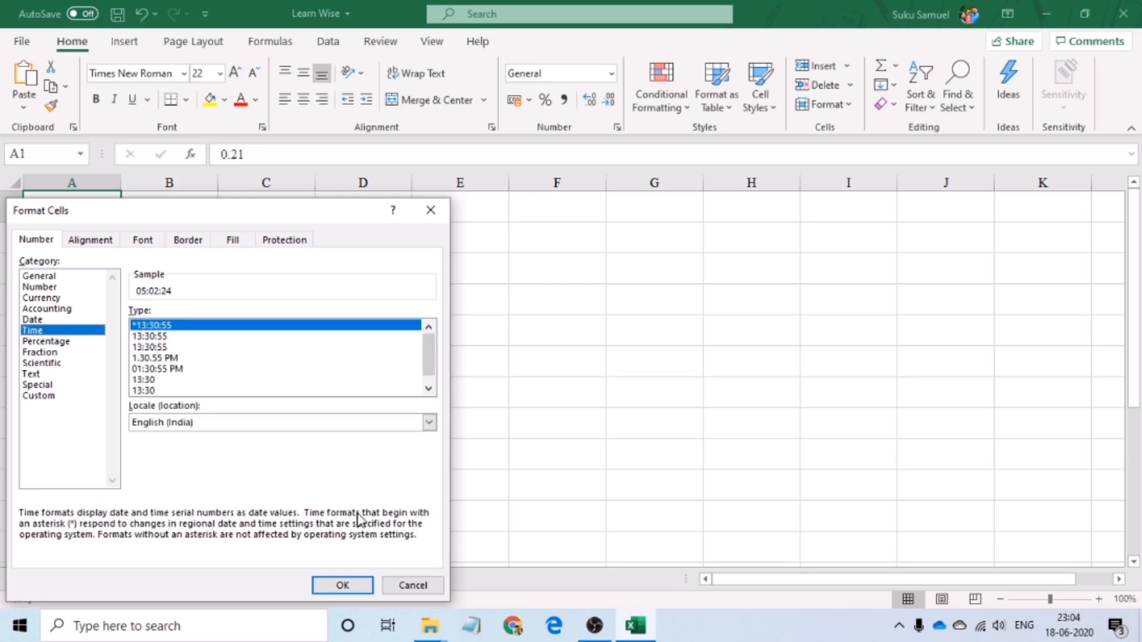
click(349, 588)
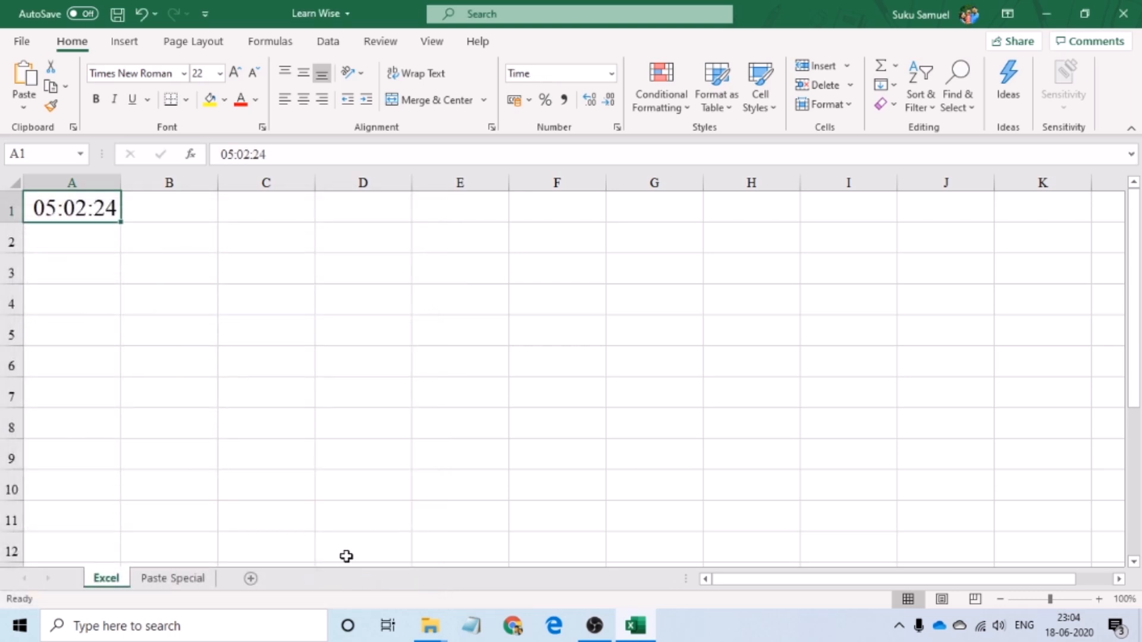
click(66, 259)
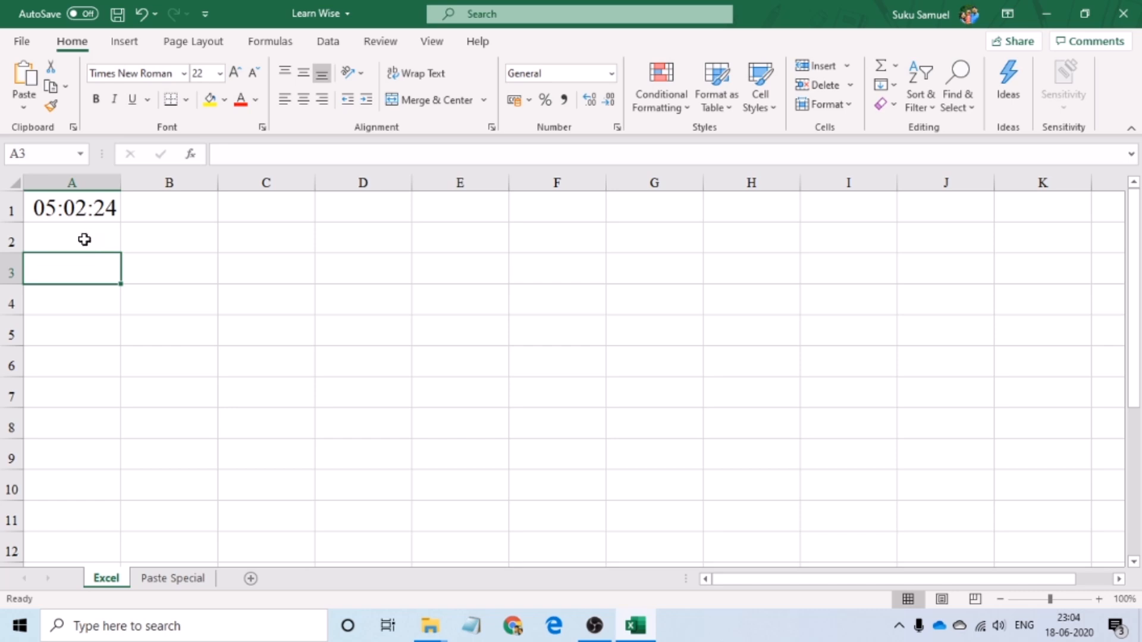
- Enter the text EXCEL in cell C2
click(269, 246)
text(EXCEL)
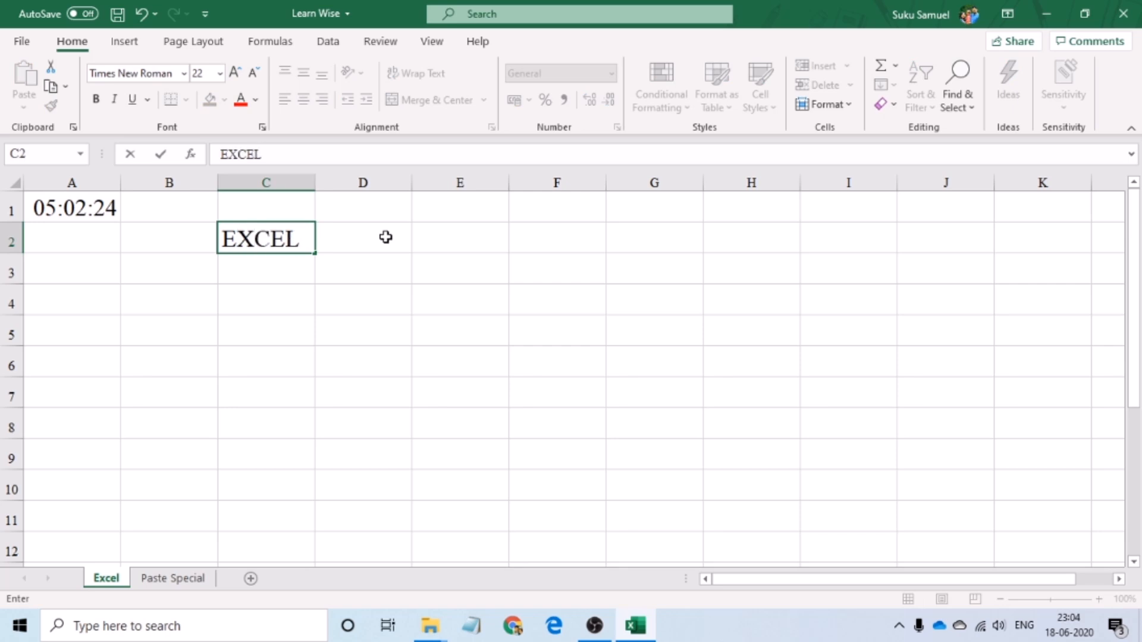
key(Return)
- Give cell C2 a yellow fill and a red font color
click(273, 237)
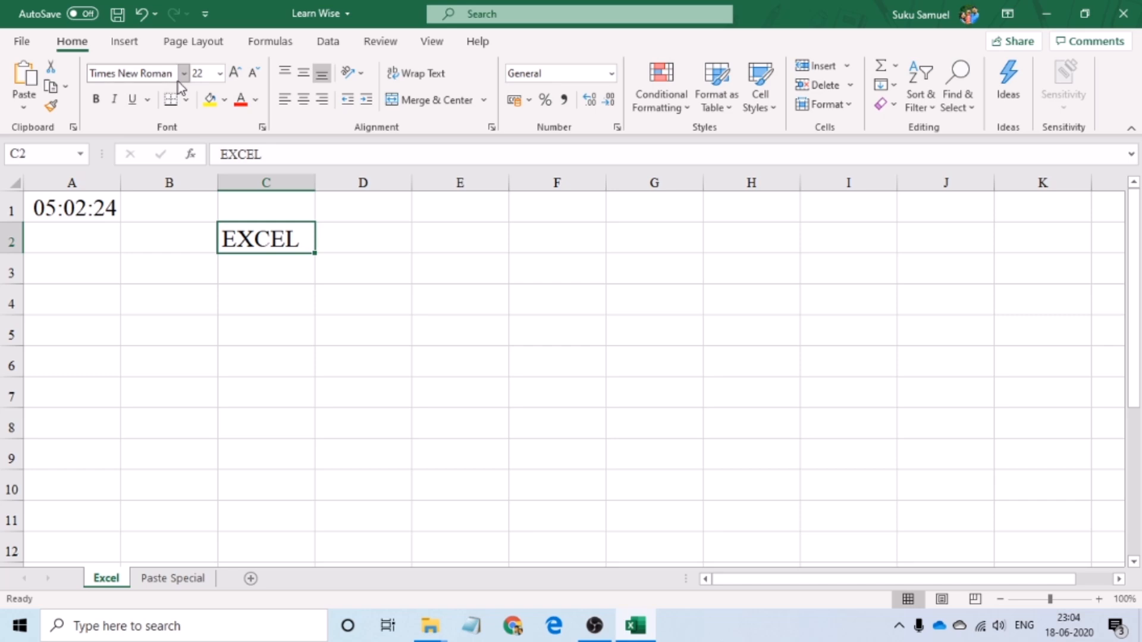
click(209, 102)
click(240, 101)
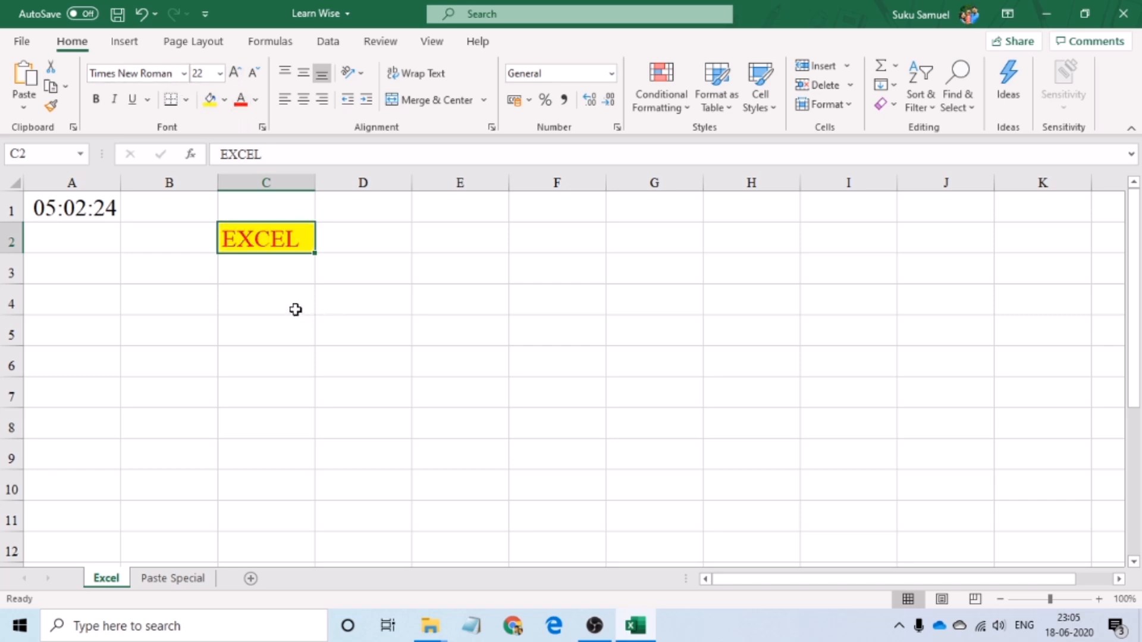
click(296, 291)
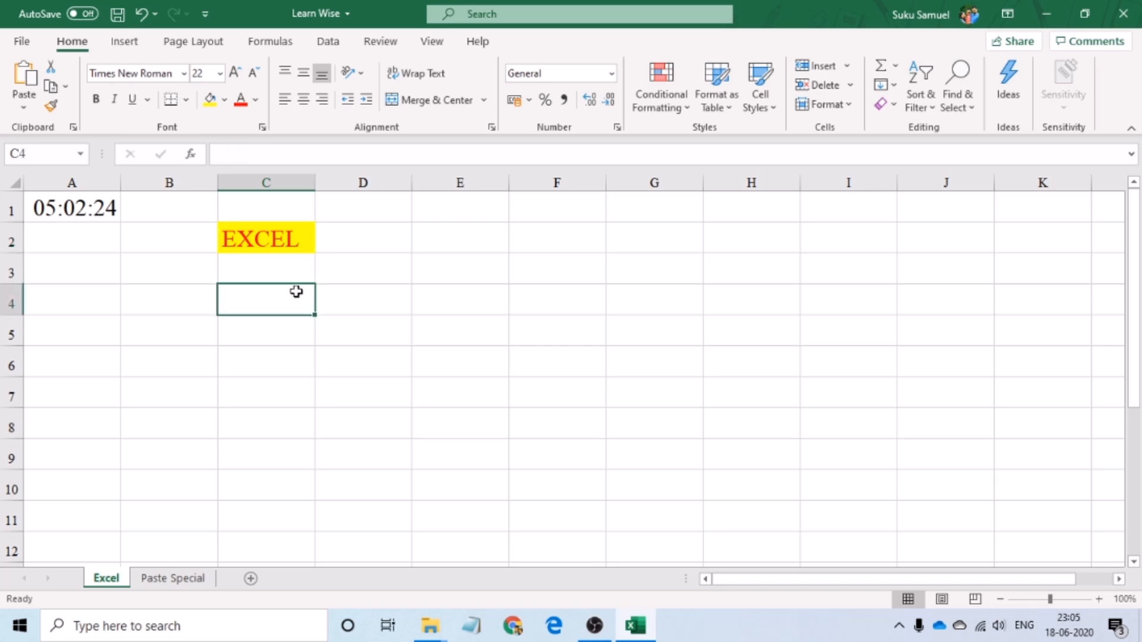
click(297, 245)
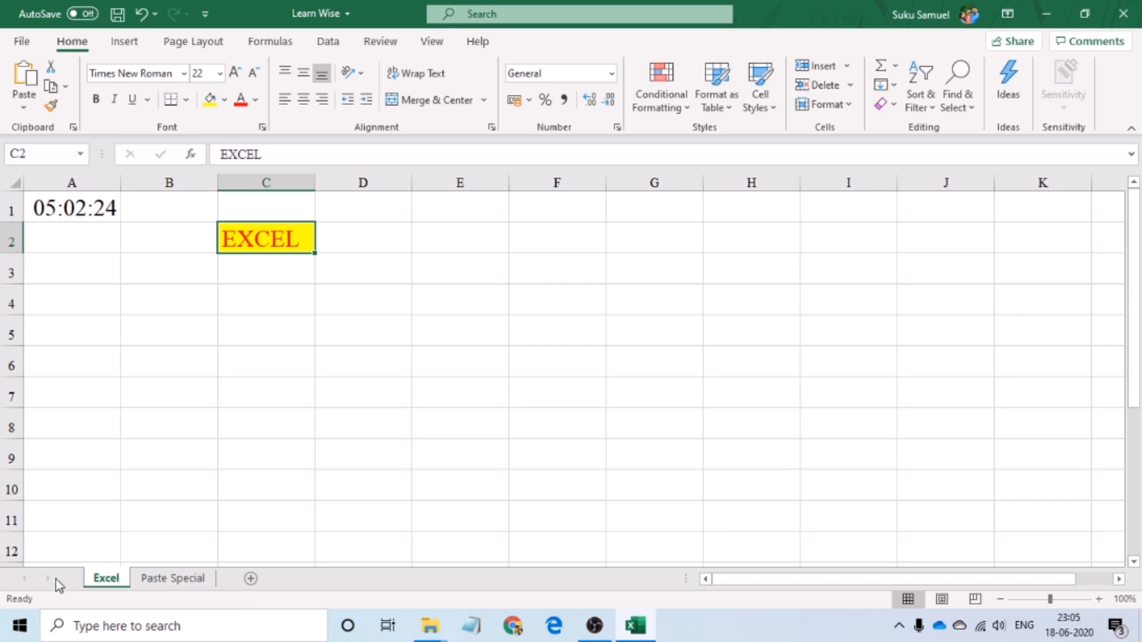
- Switch to the Paste Special sheet and examine the differently formatted Learn Wise cells in B1:B6
click(148, 588)
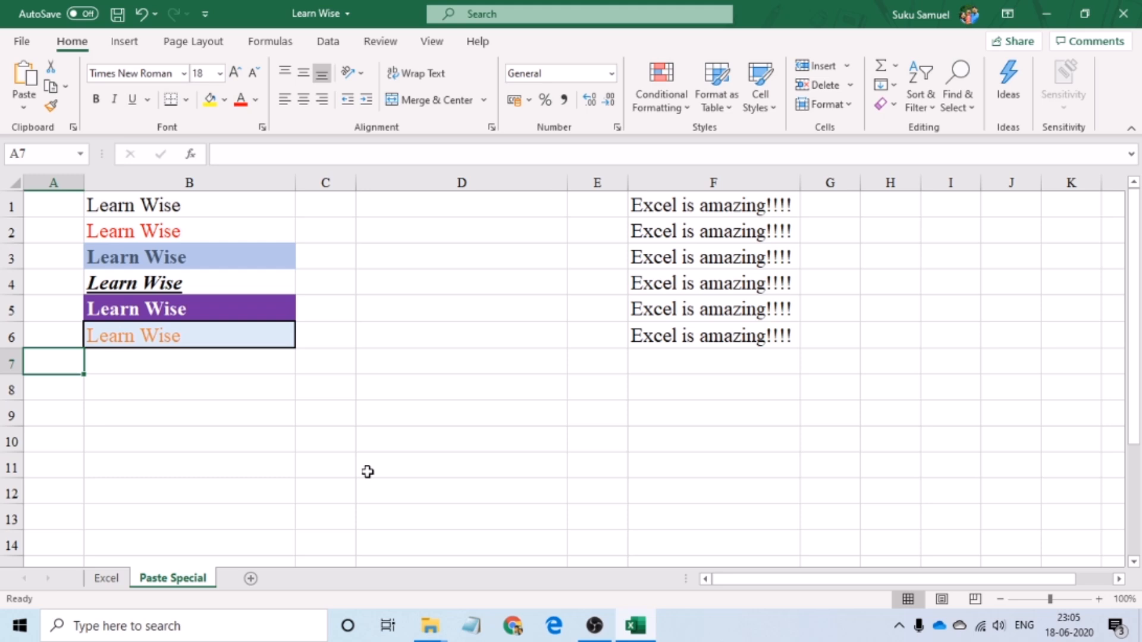
click(365, 335)
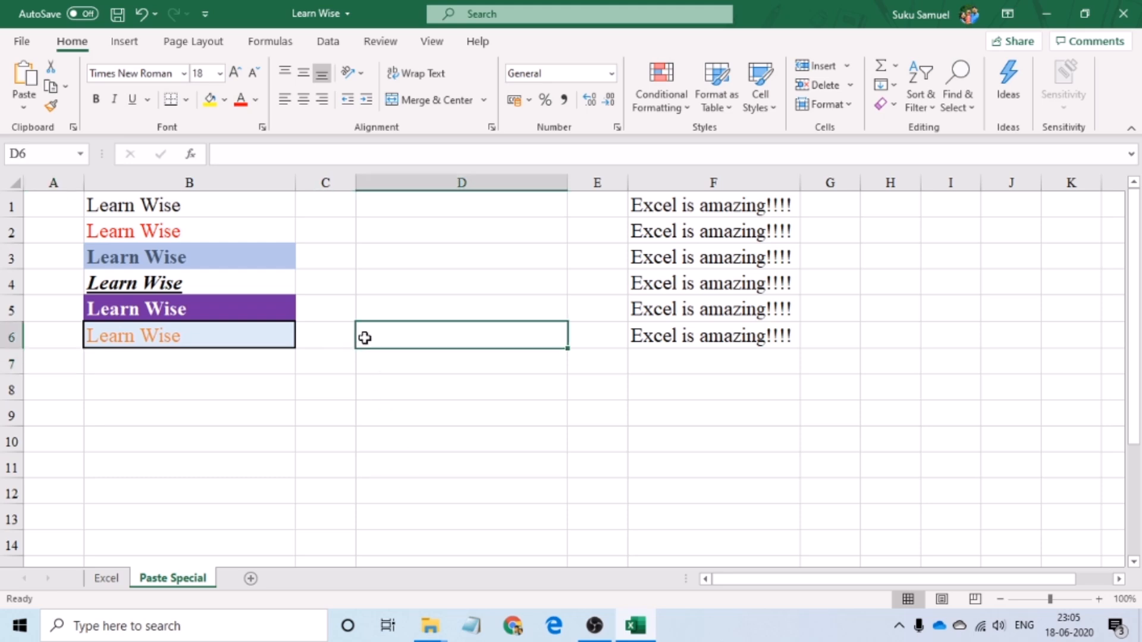
click(257, 204)
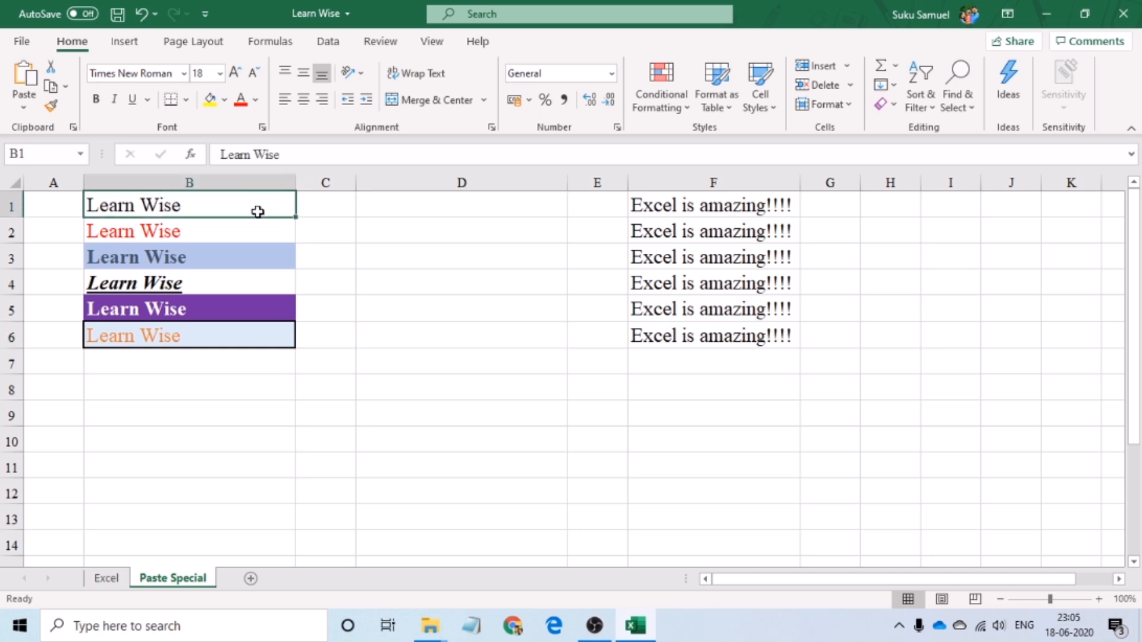
click(257, 224)
click(262, 249)
click(260, 288)
click(256, 327)
key(ctrl+c)
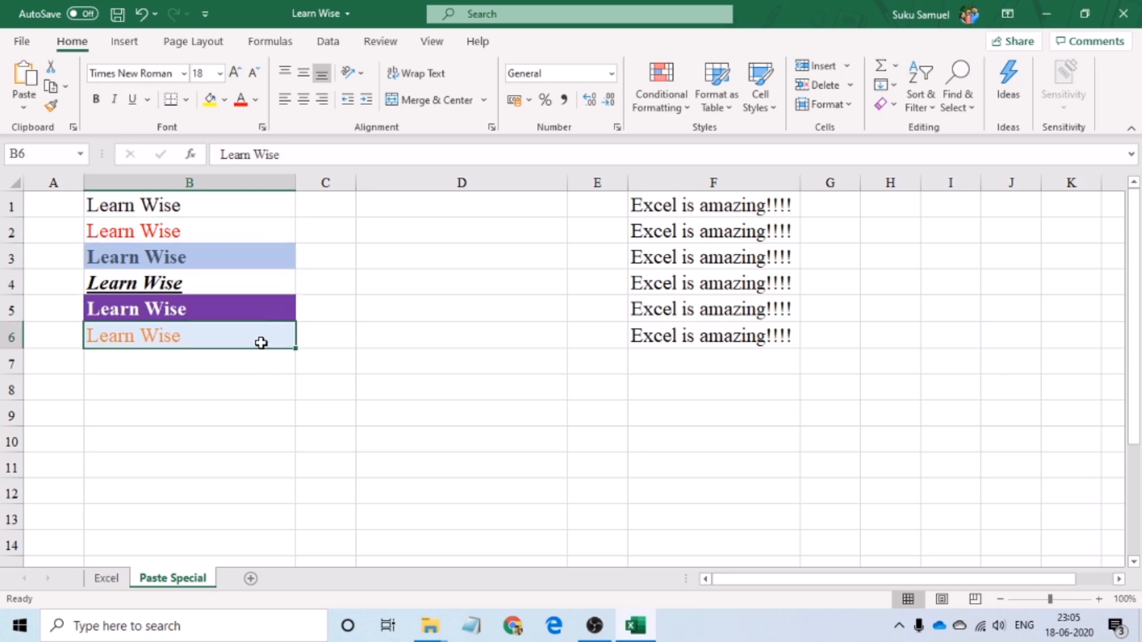
click(260, 211)
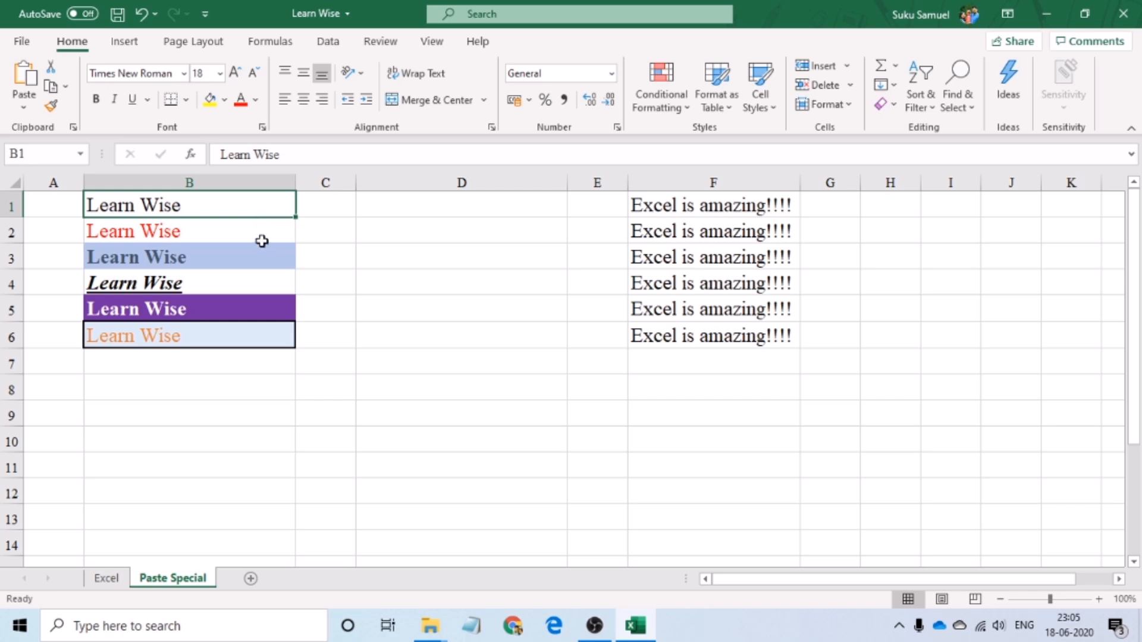
- Copy B1:B6 to D1 with a regular paste, undo the paste and clear the copy selection
drag(252, 204, 261, 339)
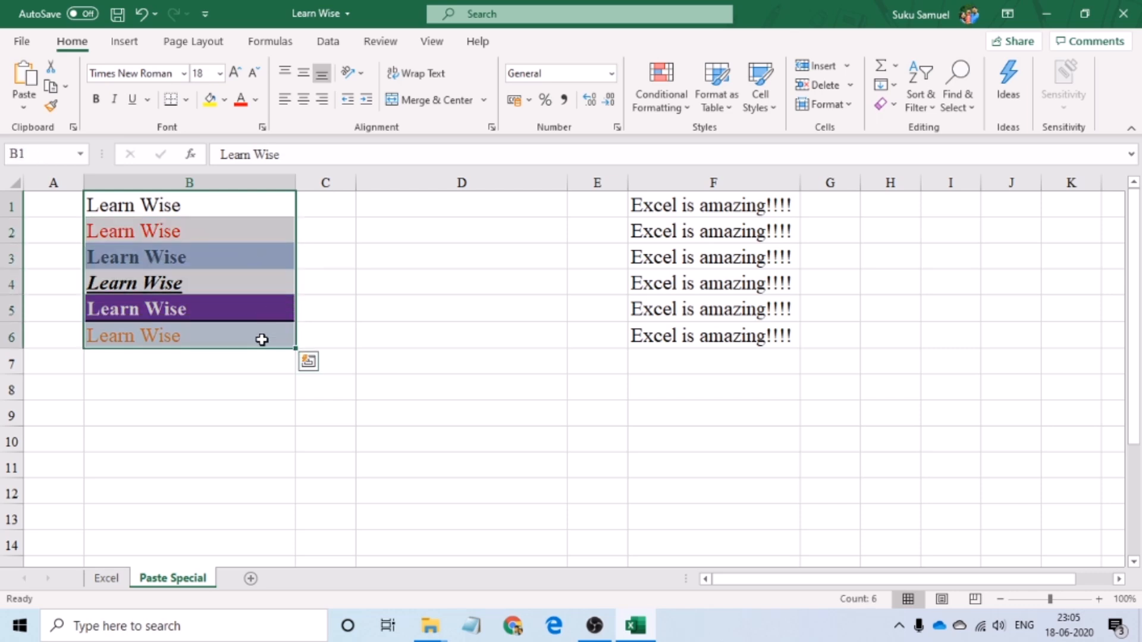
key(ctrl+c)
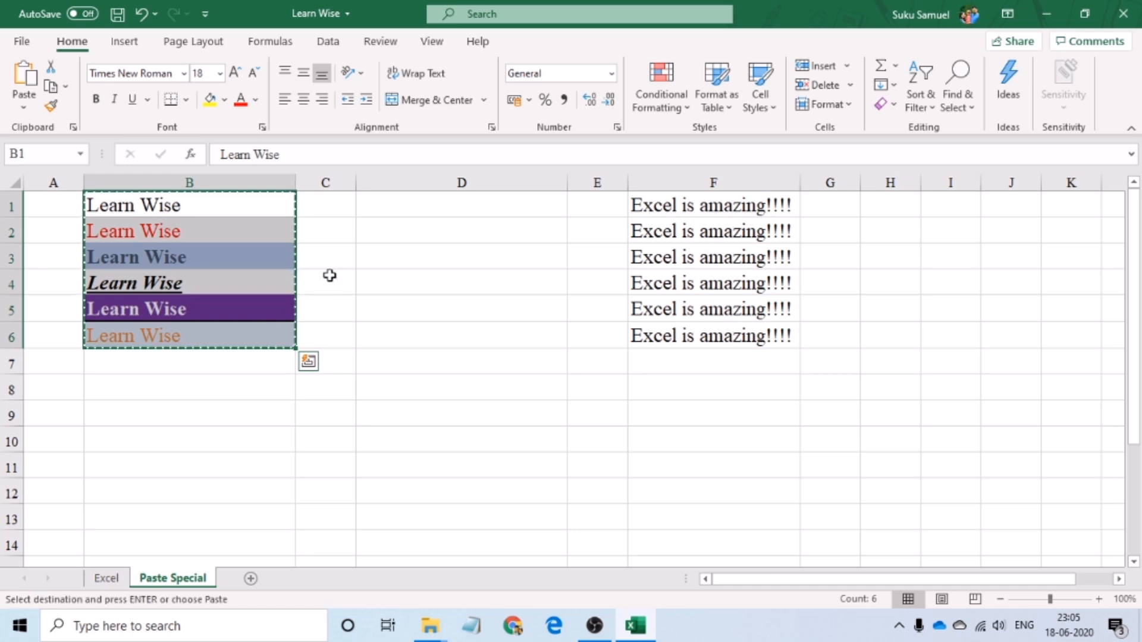
click(382, 211)
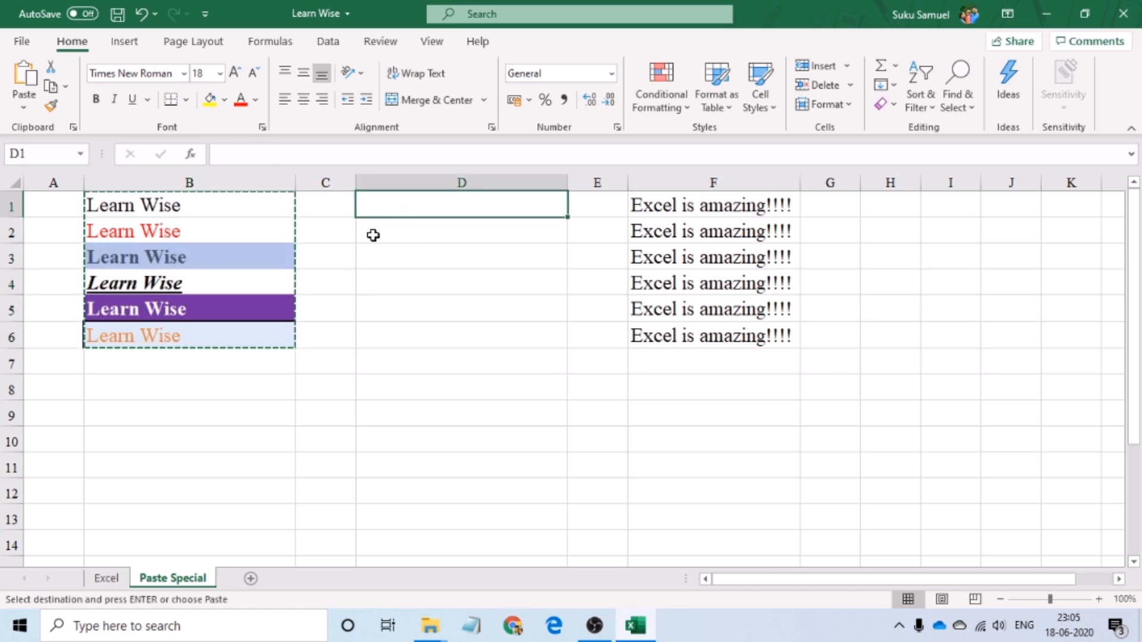
key(ctrl+v)
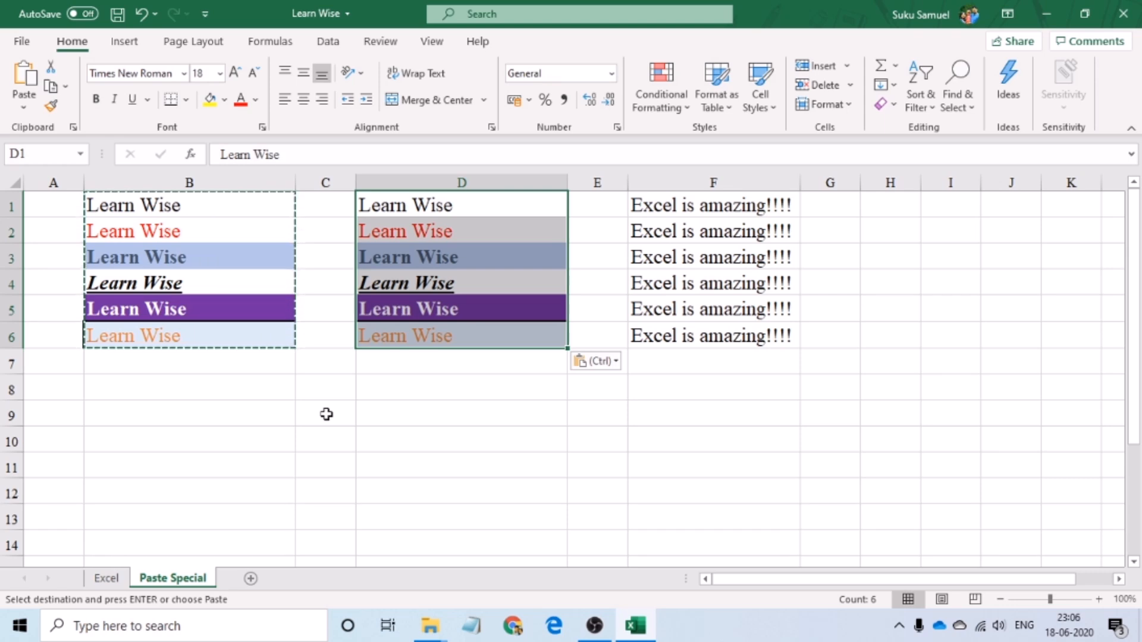
key(ctrl+z)
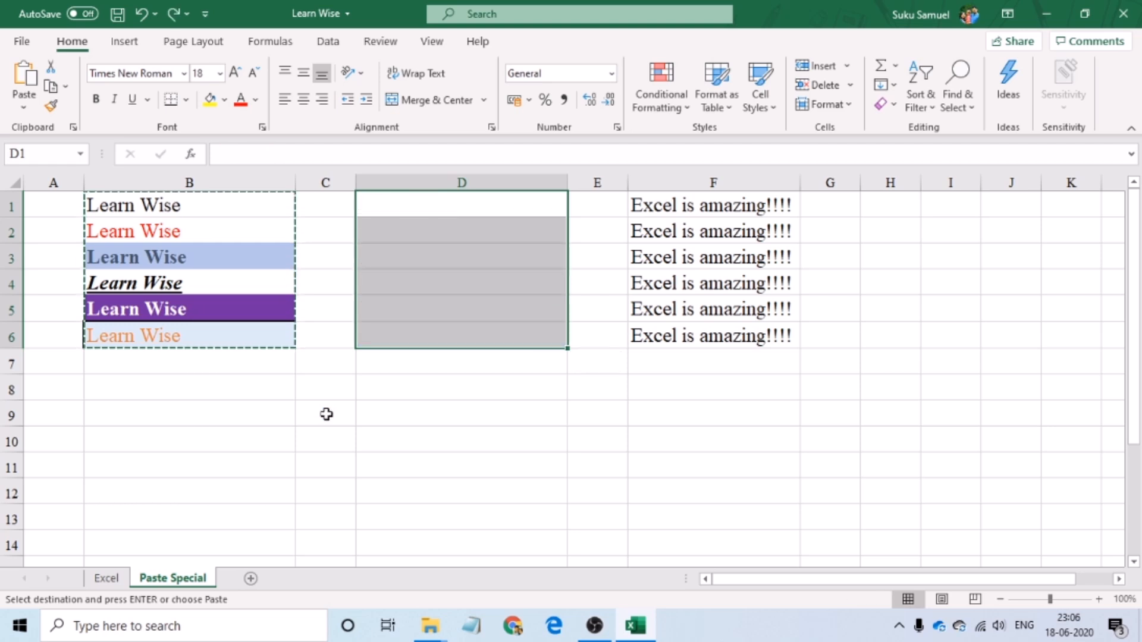
key(Escape)
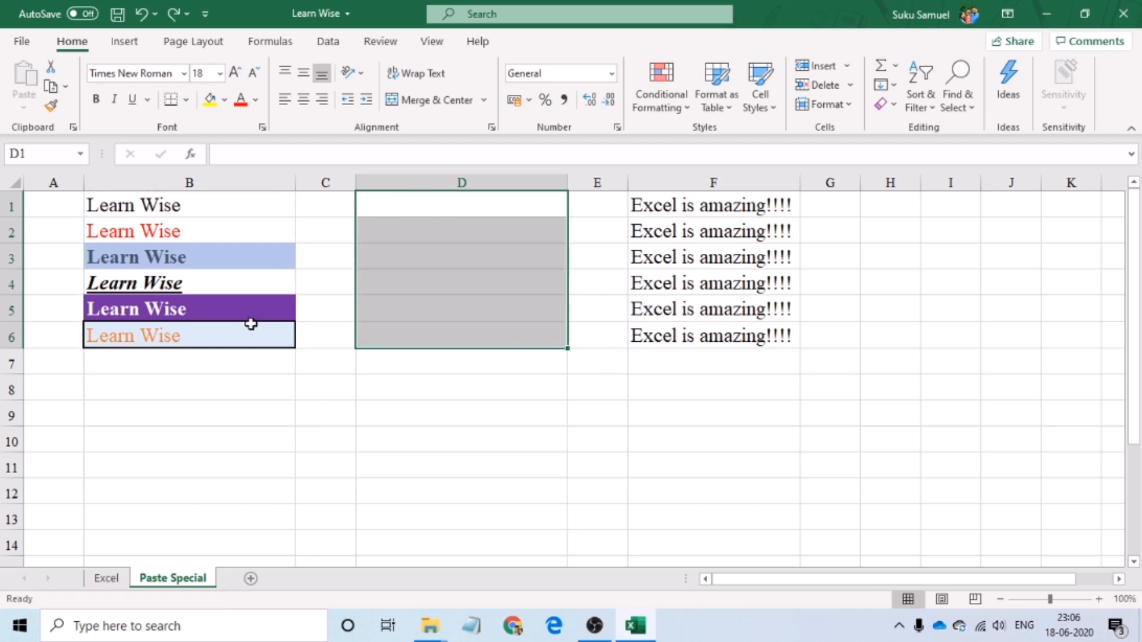
- Copy B1:B6 and paste only its values at D1 using Paste Special
click(233, 207)
drag(235, 204, 238, 336)
key(ctrl+c)
right_click(390, 205)
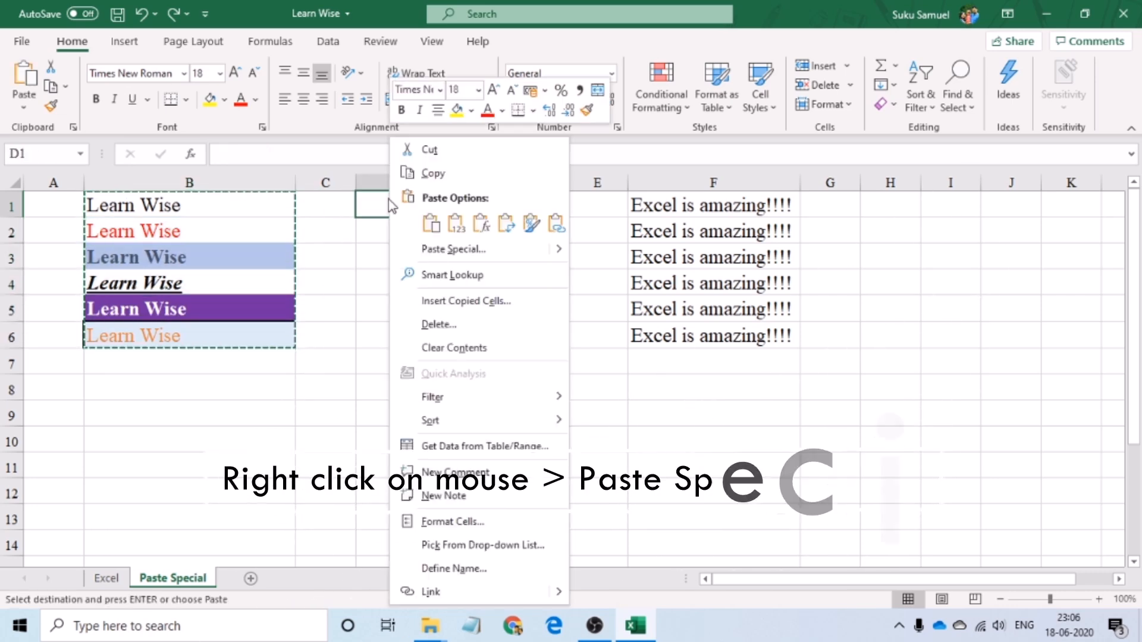
click(423, 253)
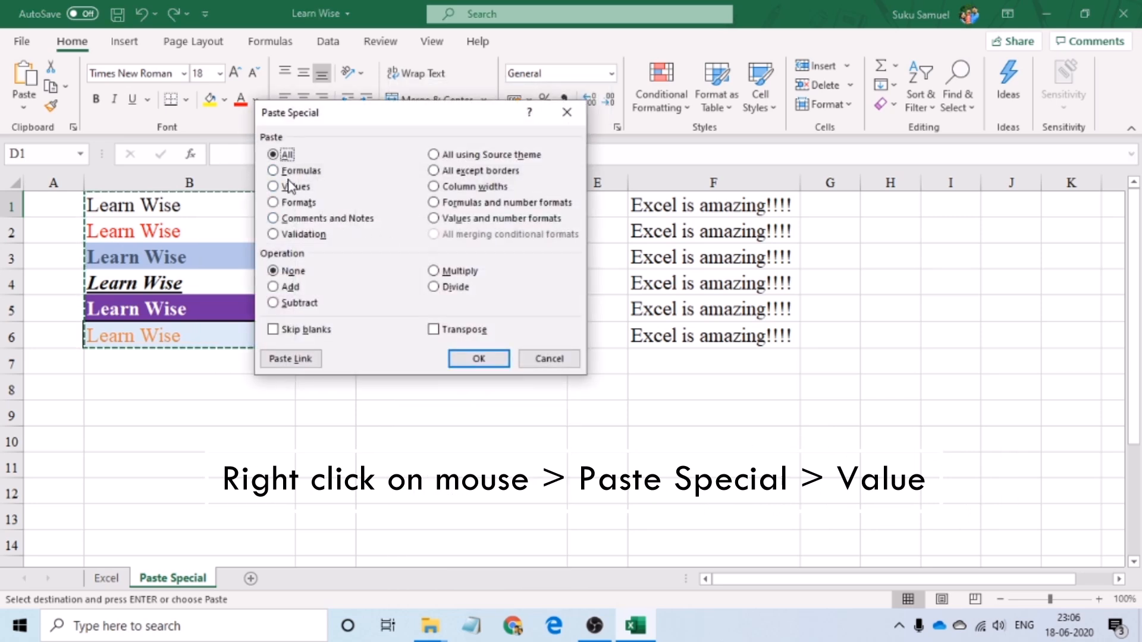
click(289, 188)
click(476, 361)
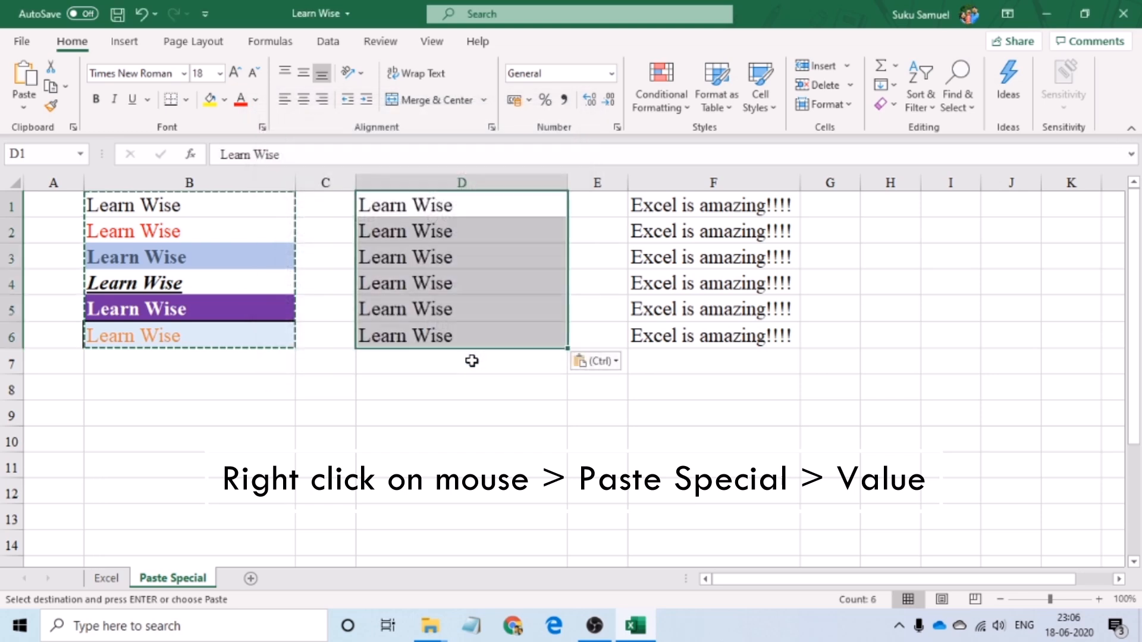
click(405, 248)
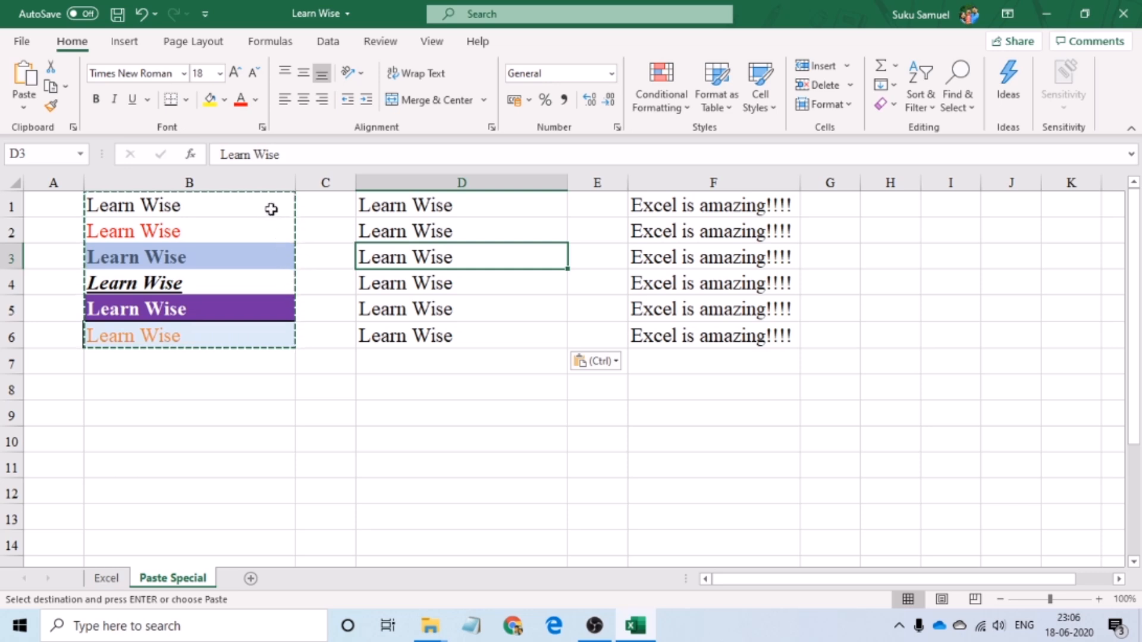
- Copy B1:B6 and paste only its formats onto the Excel is amazing!!!! cells starting at F1 using Paste Special
key(Escape)
drag(255, 205, 272, 336)
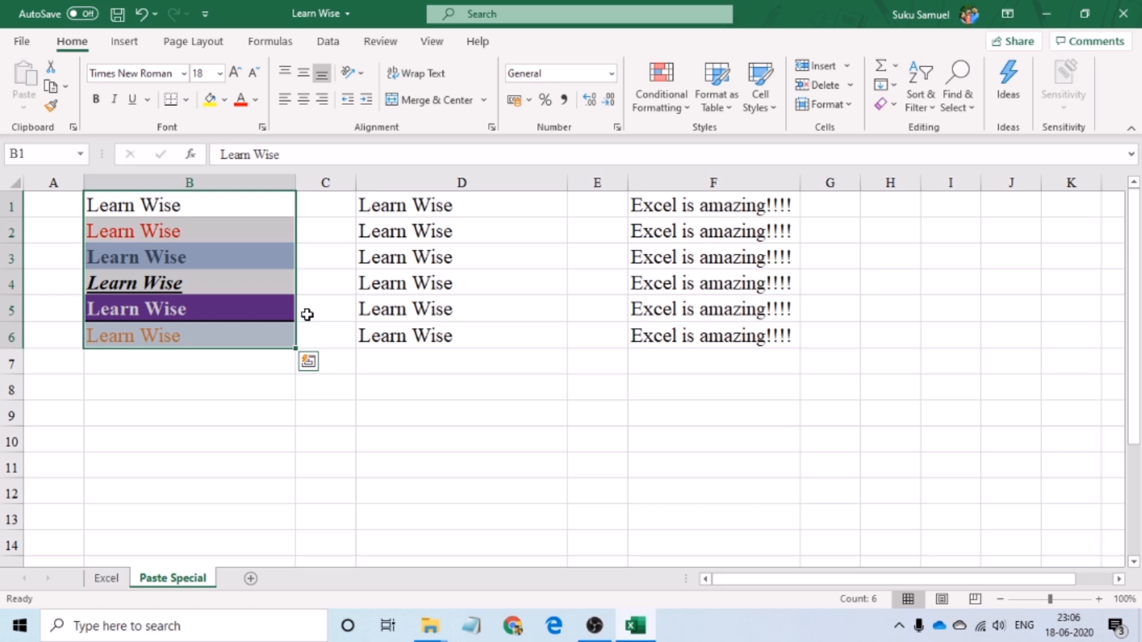
key(ctrl+c)
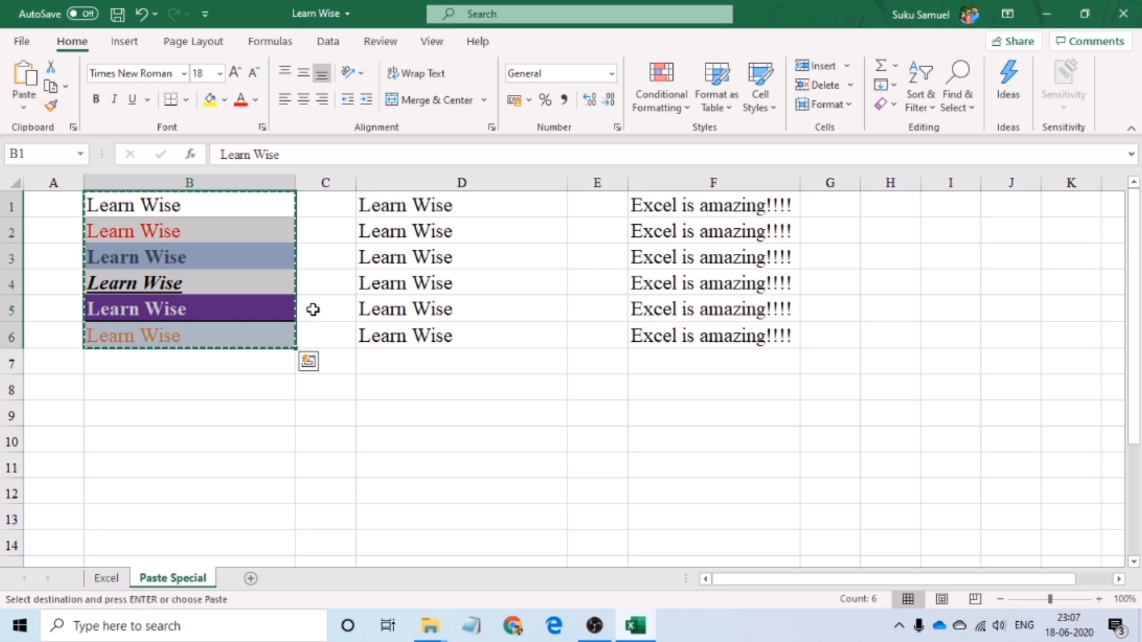
click(660, 202)
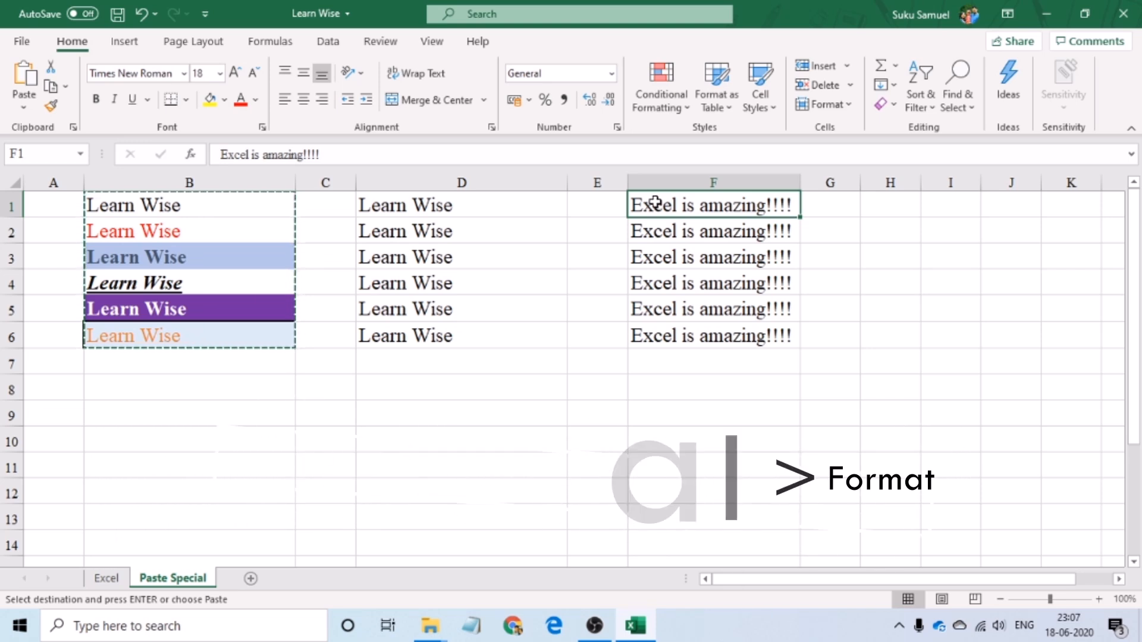
right_click(655, 203)
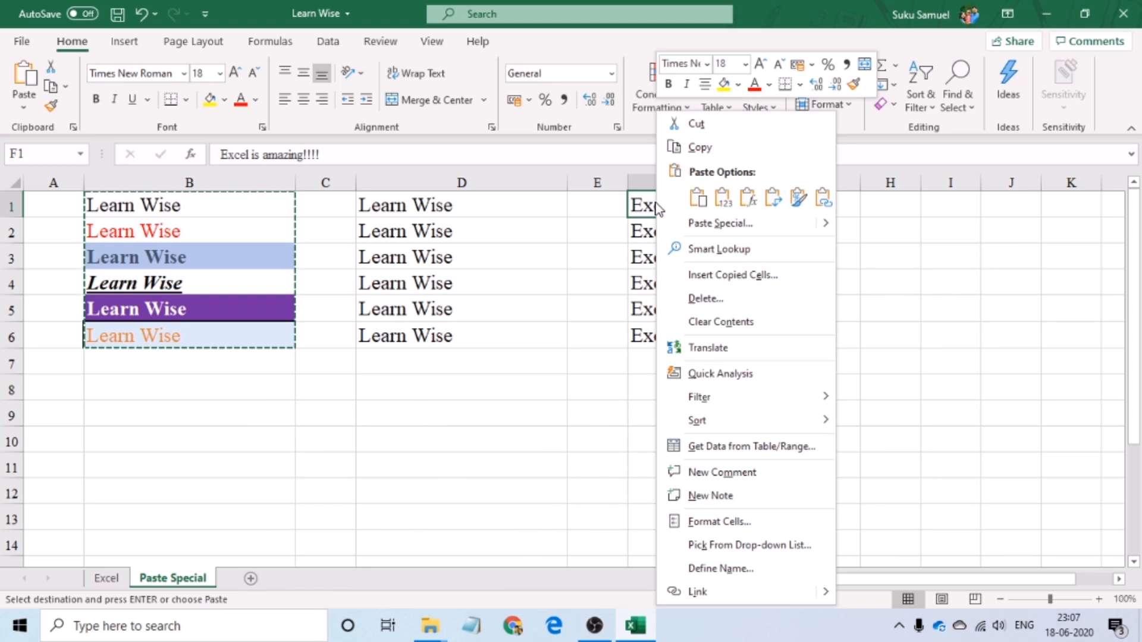
click(686, 224)
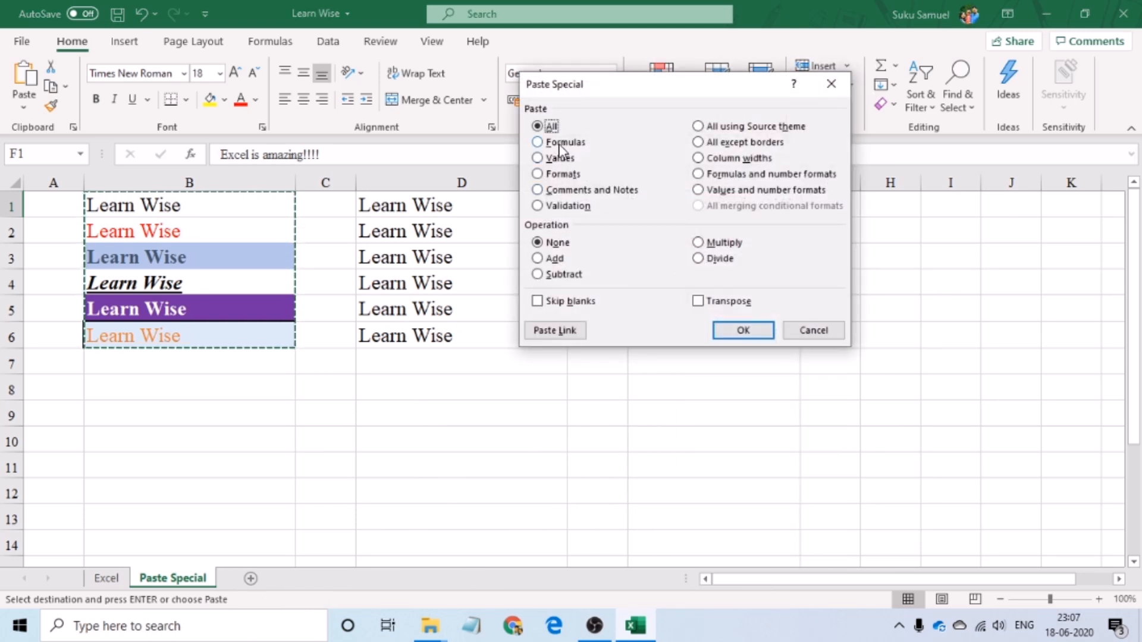
click(563, 177)
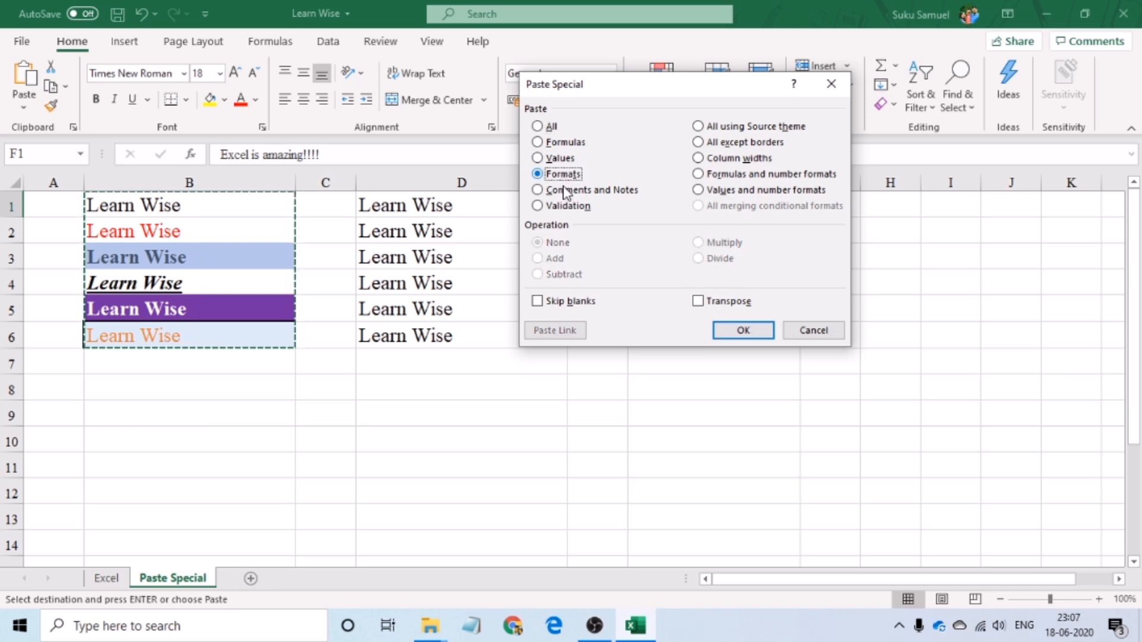
click(737, 329)
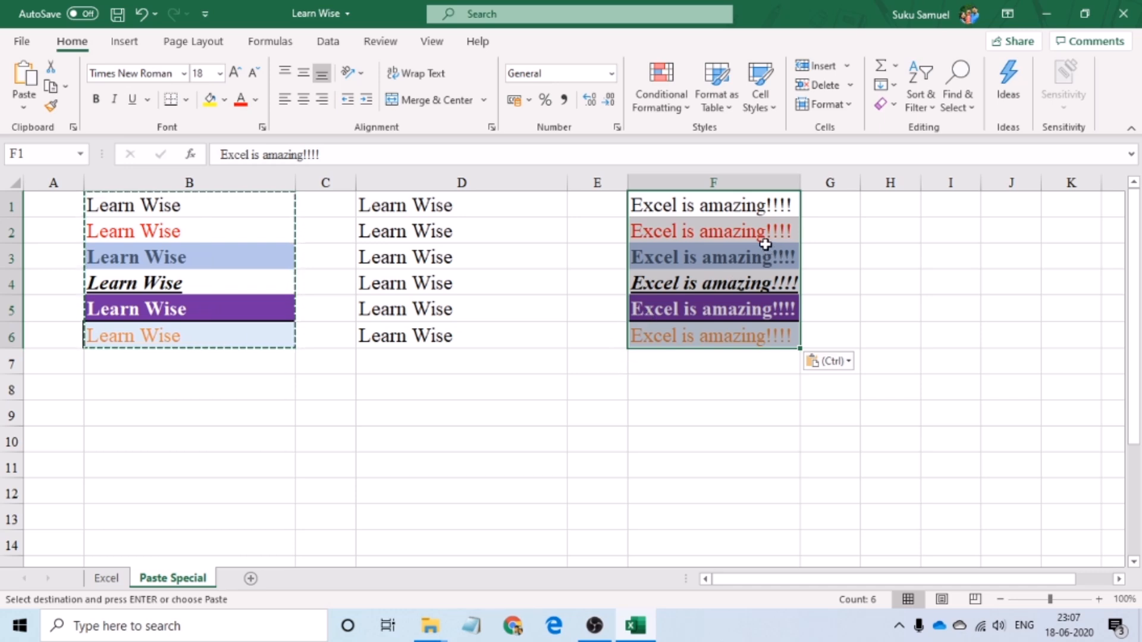
drag(270, 205, 268, 333)
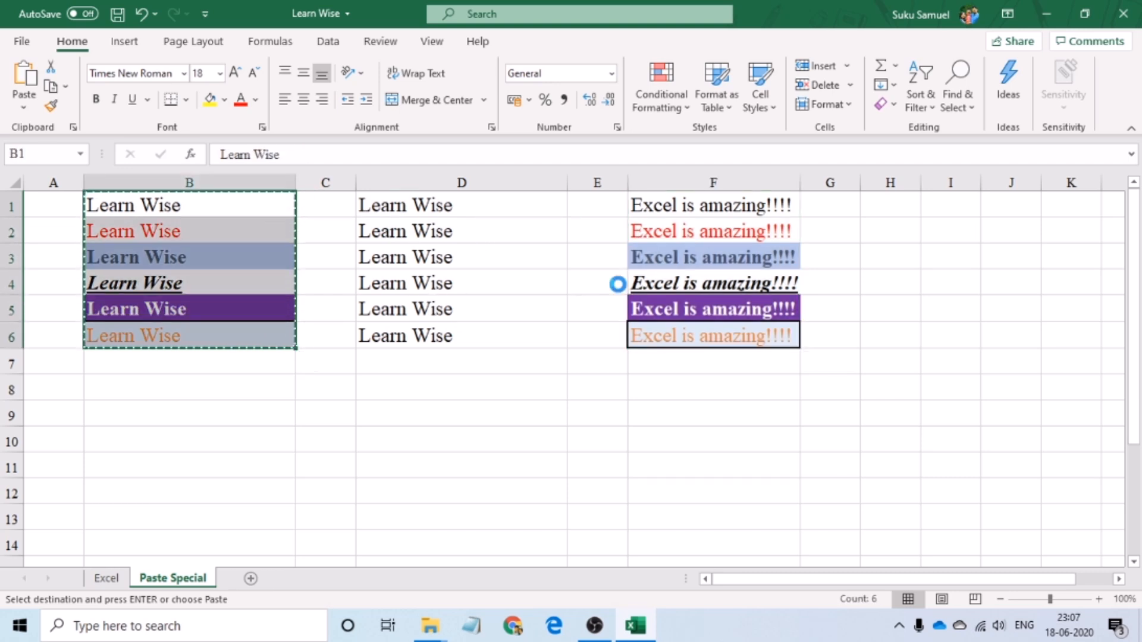
right_click(606, 209)
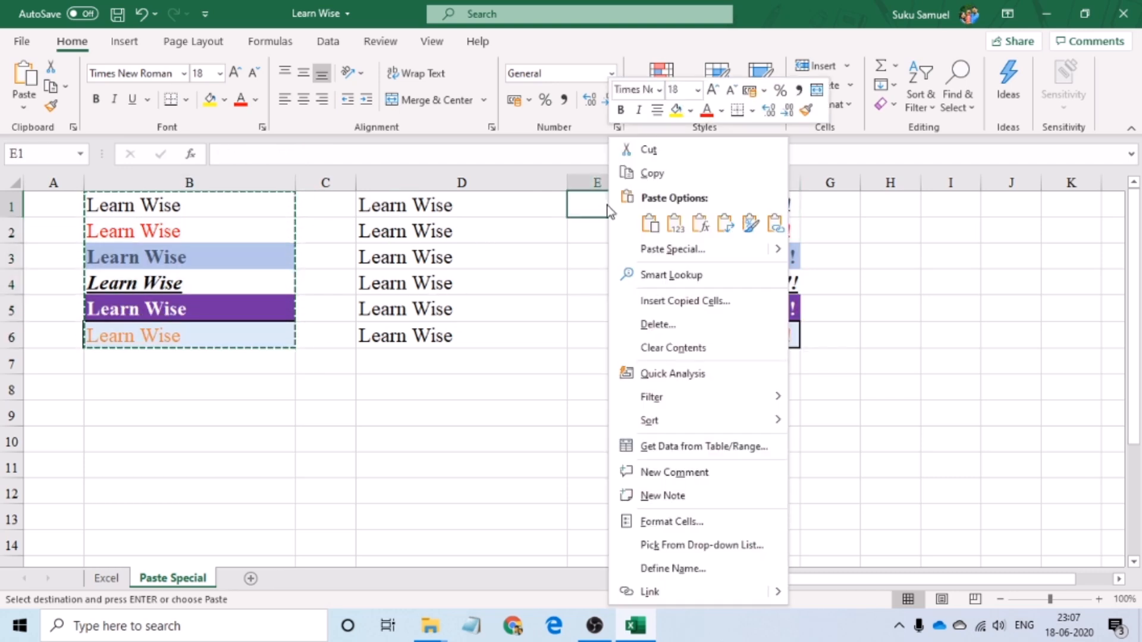
click(659, 250)
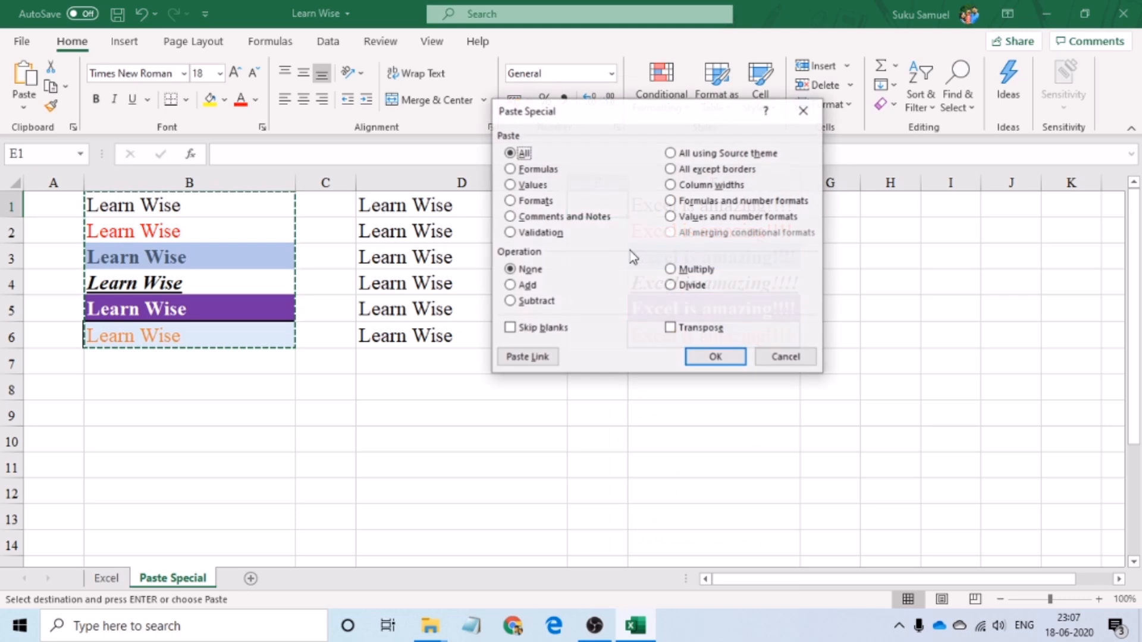
click(534, 185)
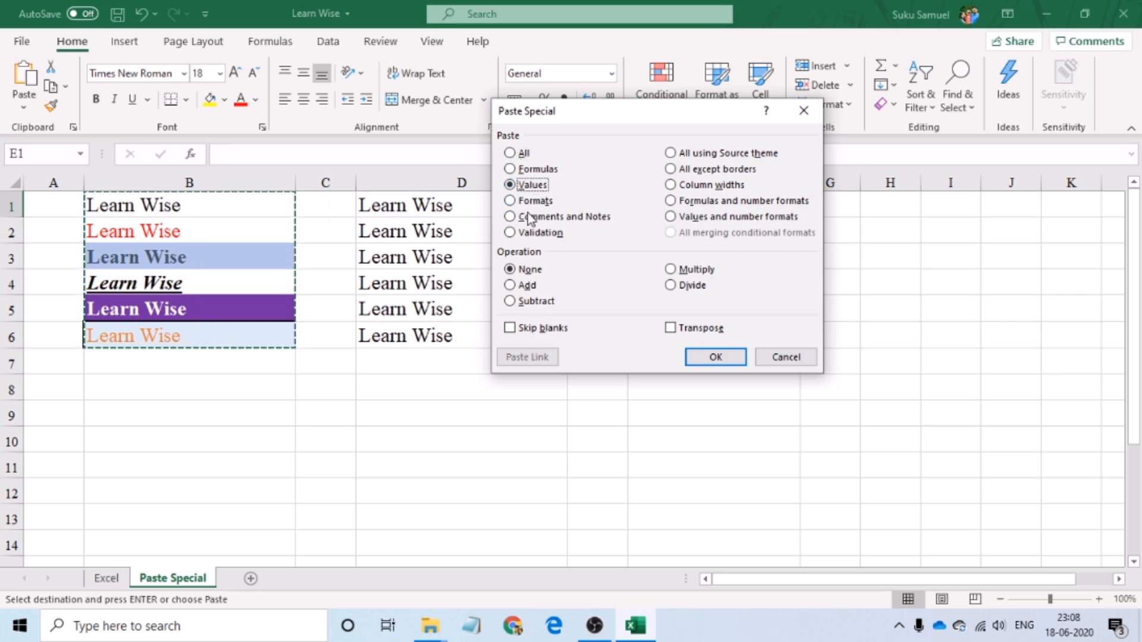
click(780, 356)
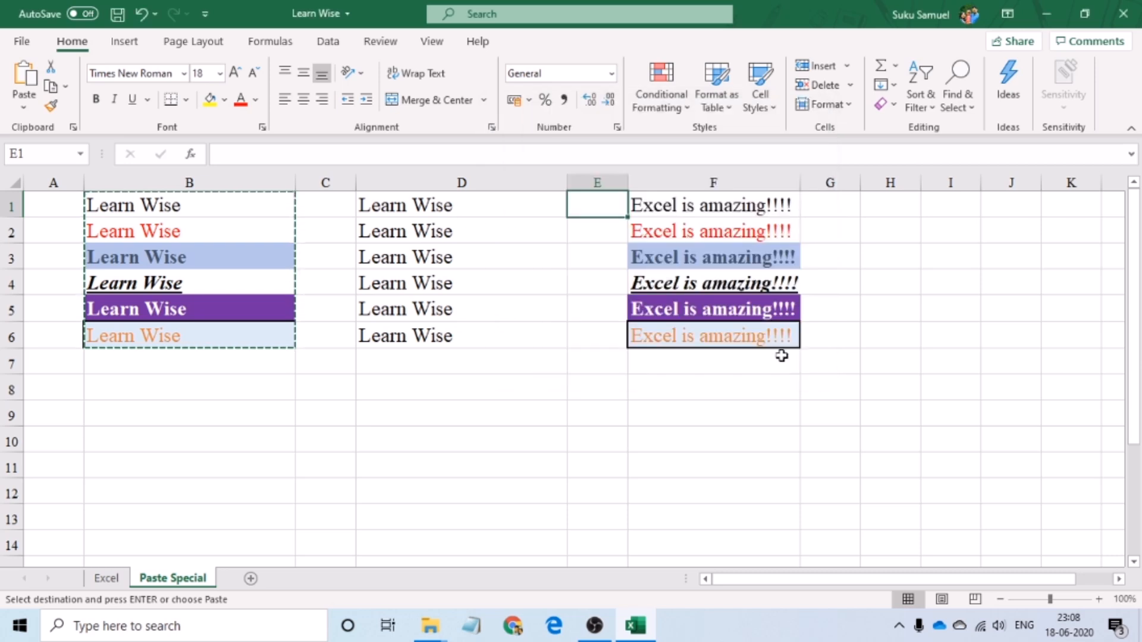